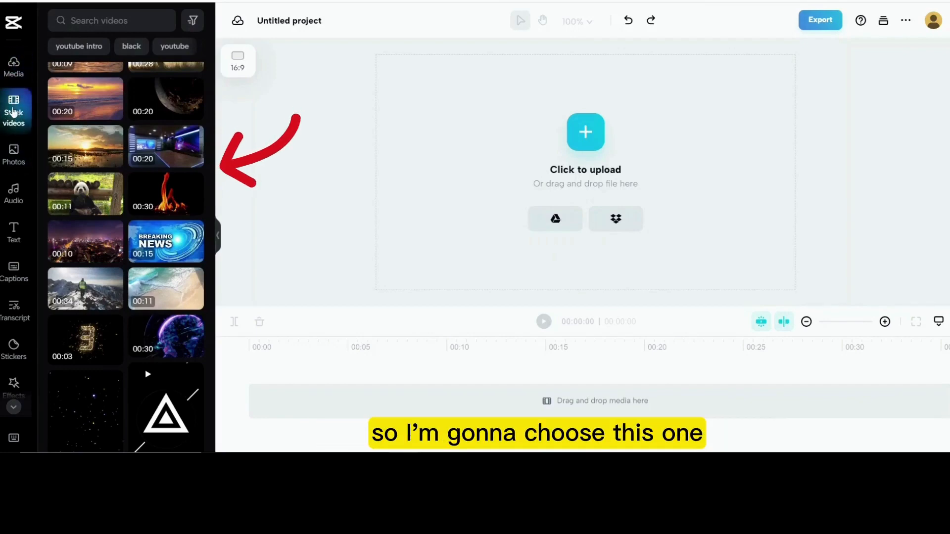
- Add the stock panda video to the timeline and set a 100% size keyframe on it at 00:02:03
click(84, 213)
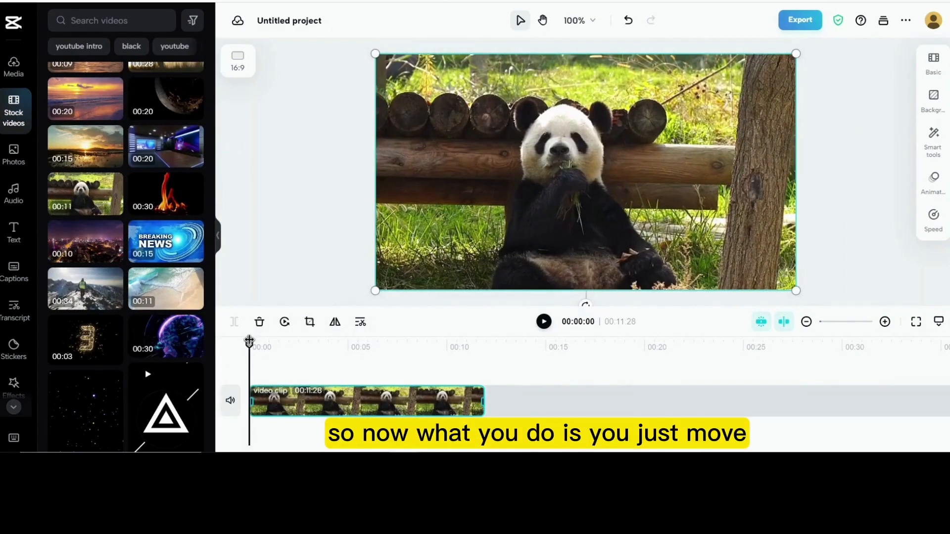
drag(249, 341, 291, 341)
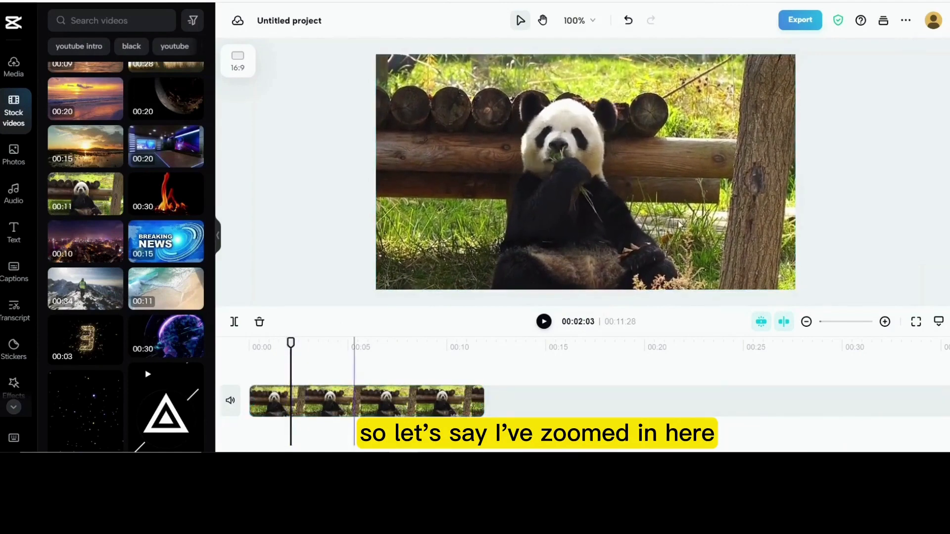
click(621, 174)
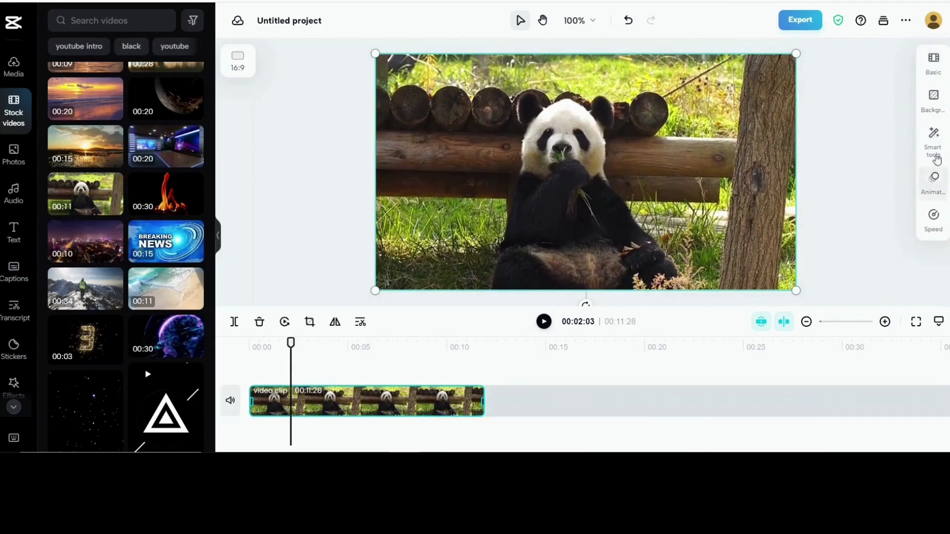
click(935, 60)
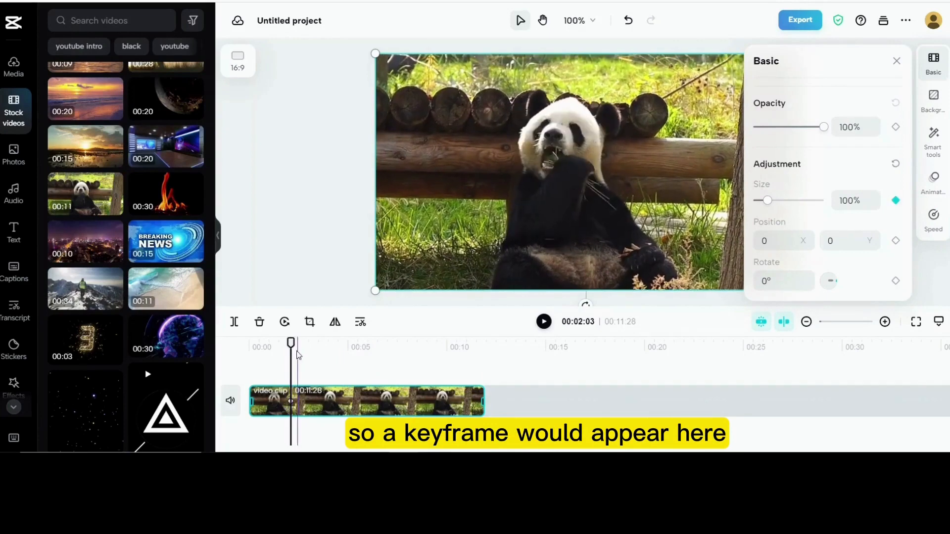
- Add a second size keyframe at 00:03:12 with the clip enlarged to 202%, and shift the picture vertically to Y -67
drag(293, 340, 317, 342)
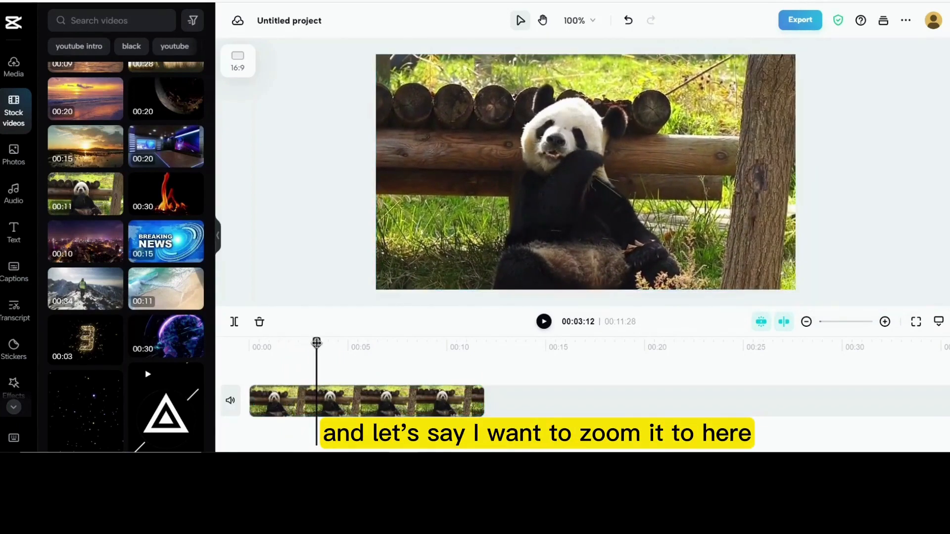
click(683, 145)
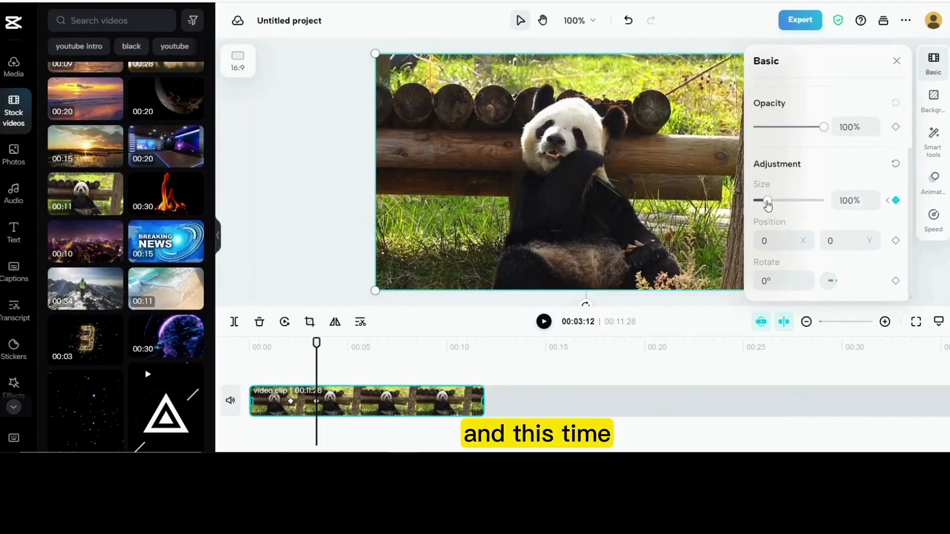
drag(767, 202, 783, 202)
drag(607, 145, 608, 175)
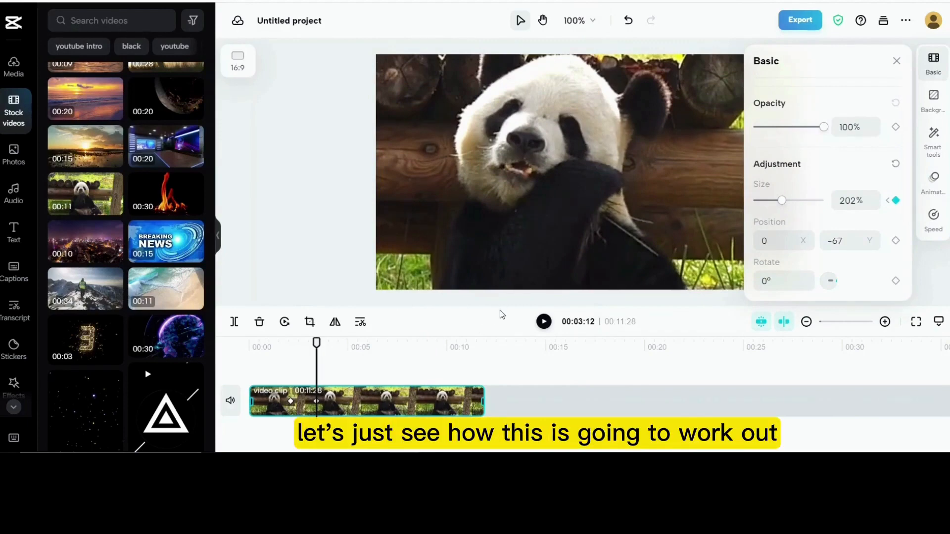
click(897, 62)
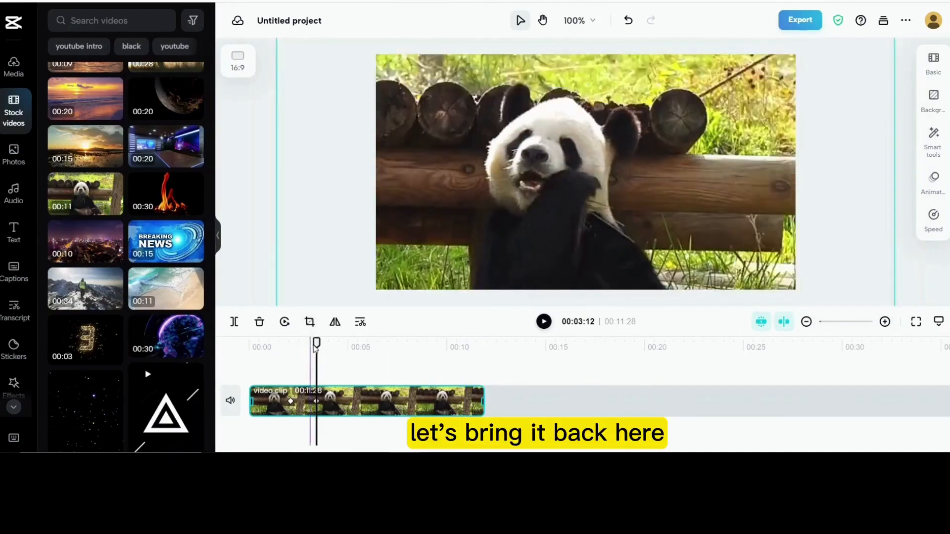
- Recentre the panda clip in the frame at the start of the timeline and play back the zoom-in
drag(315, 348, 248, 346)
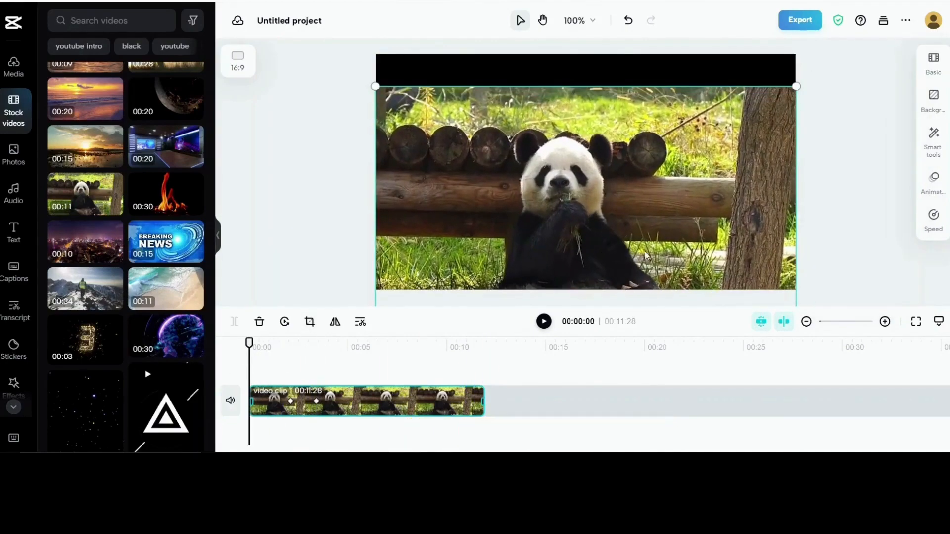
drag(645, 251, 679, 222)
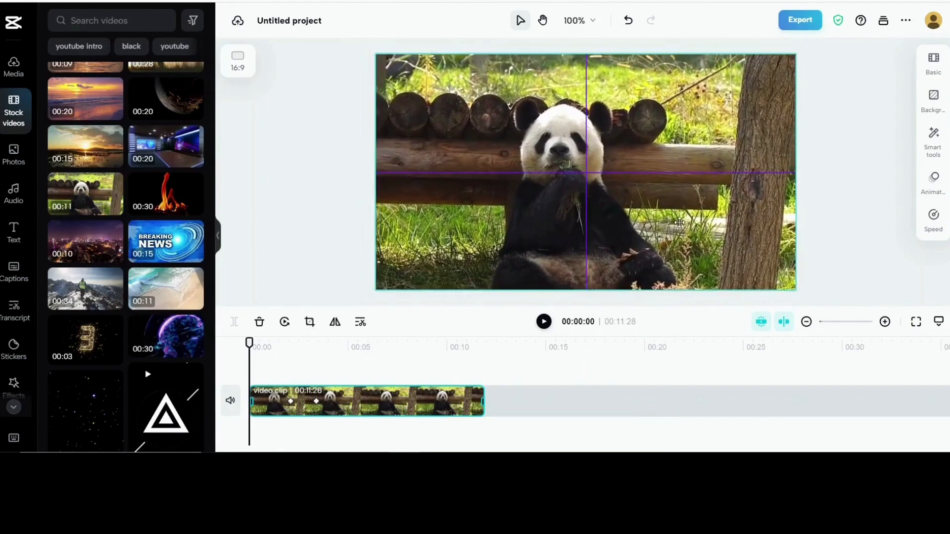
click(544, 323)
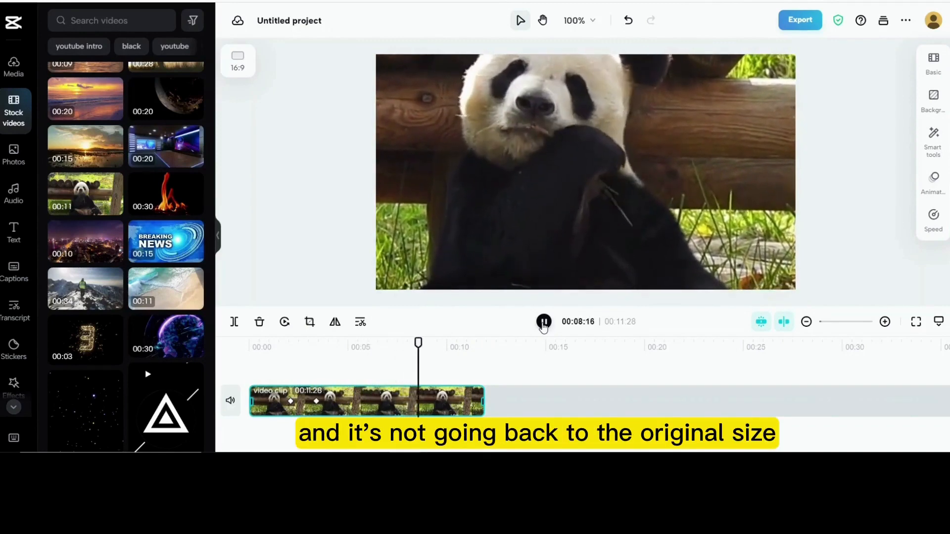
click(544, 322)
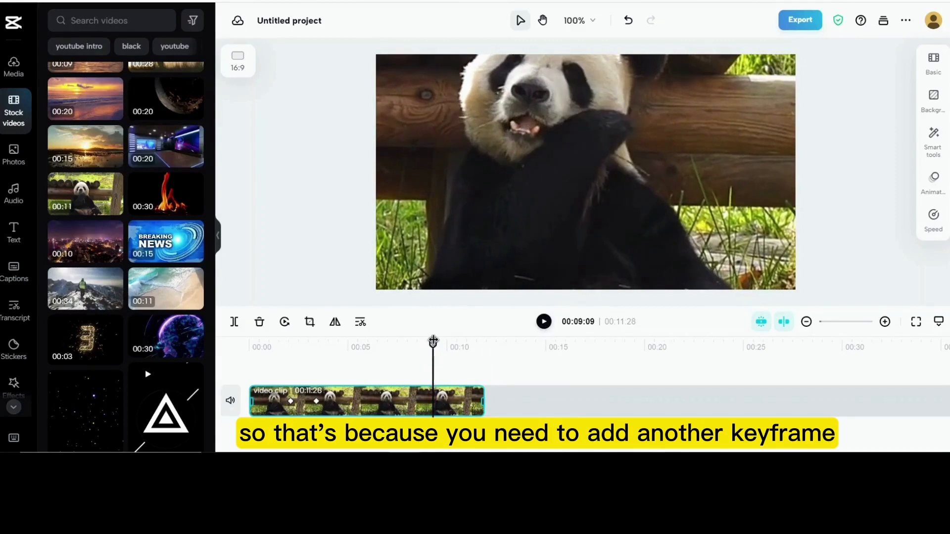
- Add a third size keyframe at 00:03:23, just after the second one, with the clip size set to 100%
drag(434, 342, 336, 355)
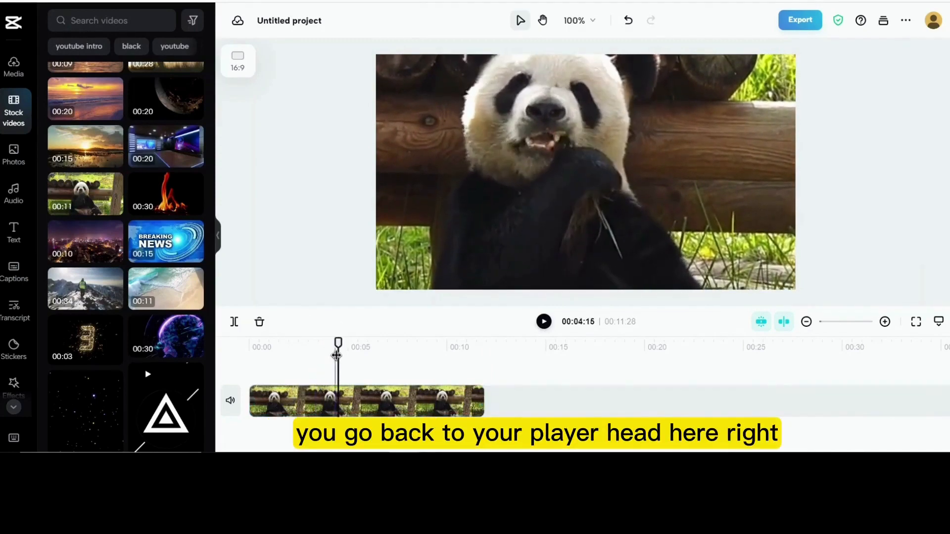
click(369, 400)
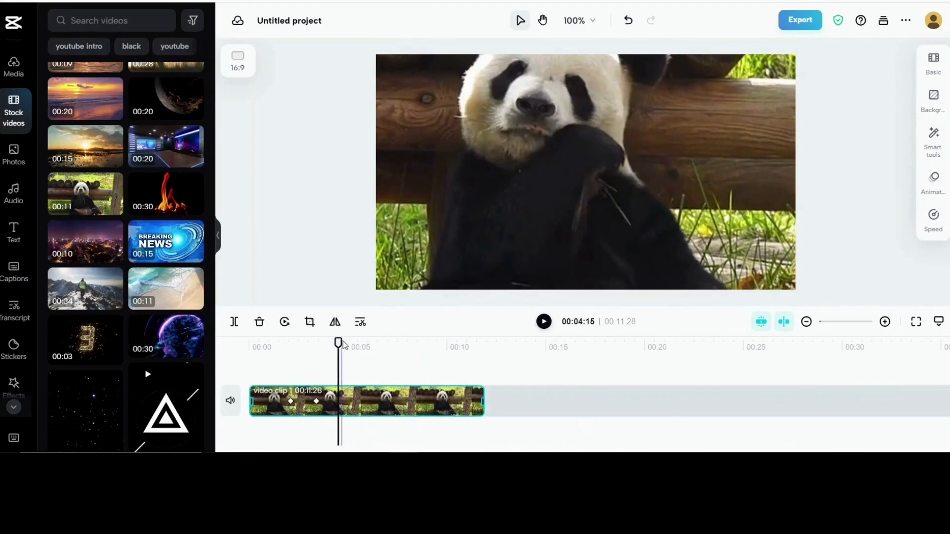
drag(339, 342, 323, 346)
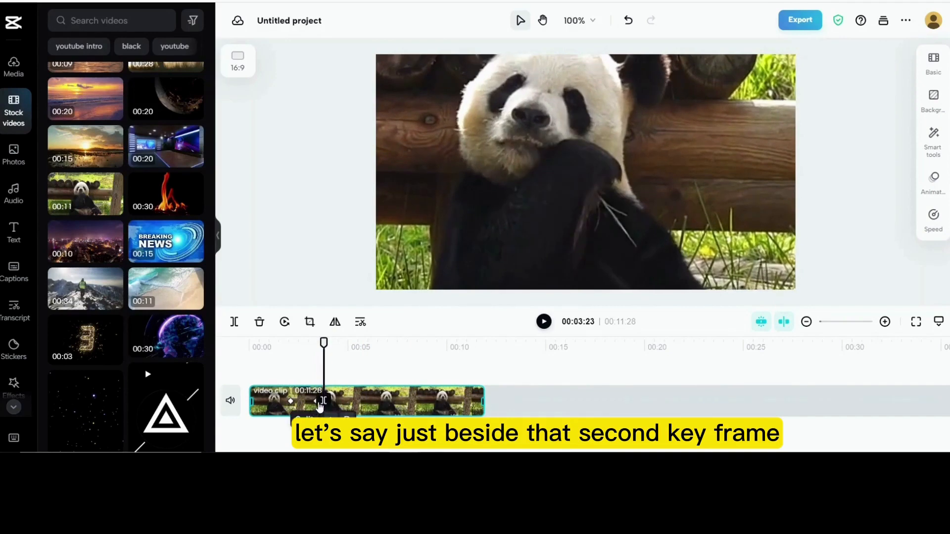
click(930, 66)
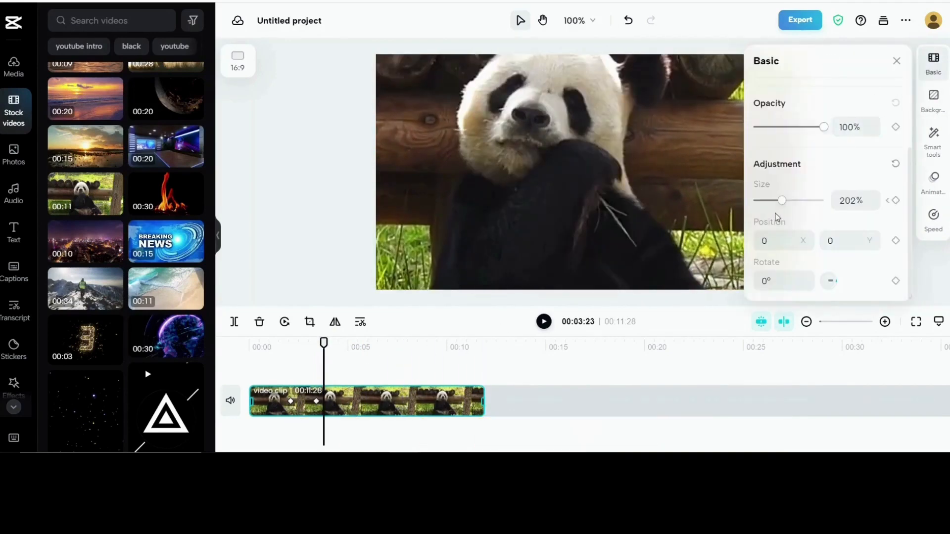
drag(782, 202, 769, 205)
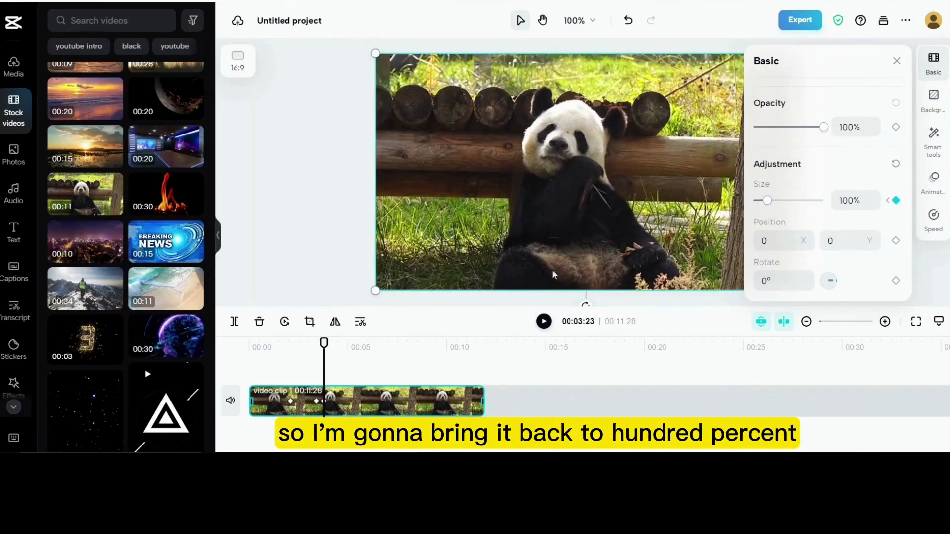
click(897, 61)
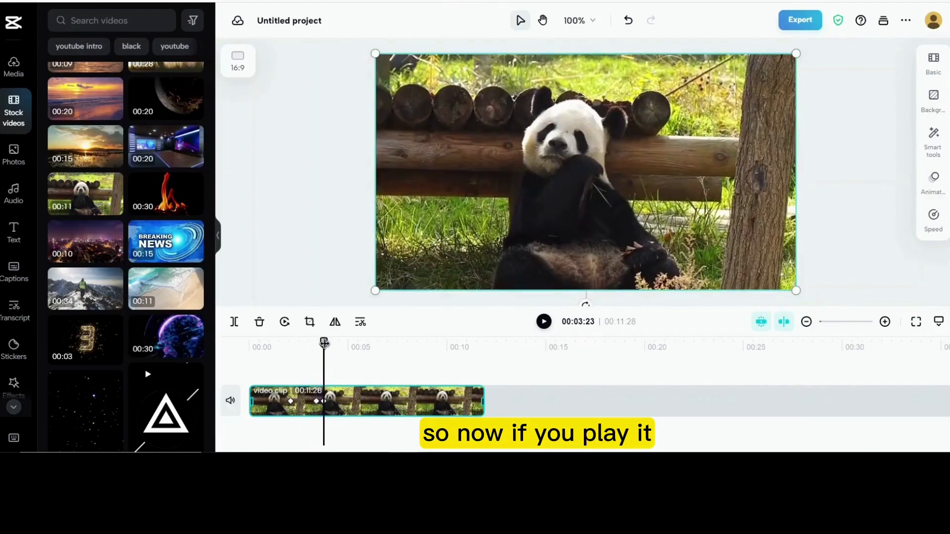
- Play the clip from the beginning to preview the zoom in and out
drag(323, 345, 248, 345)
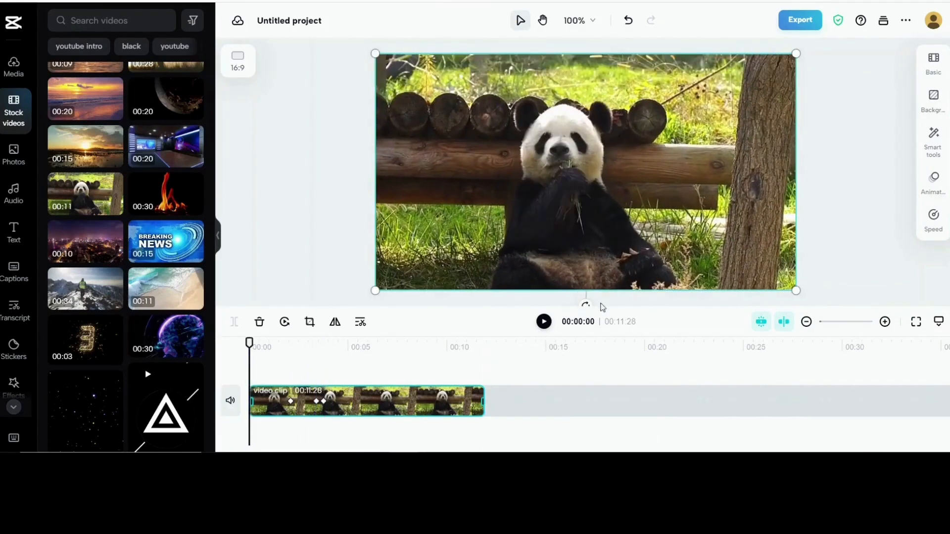
click(543, 322)
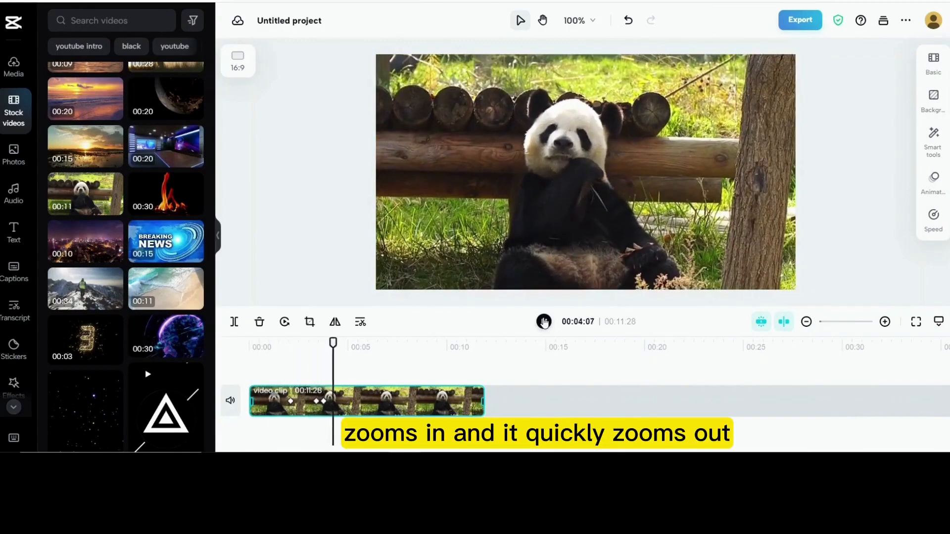
click(543, 322)
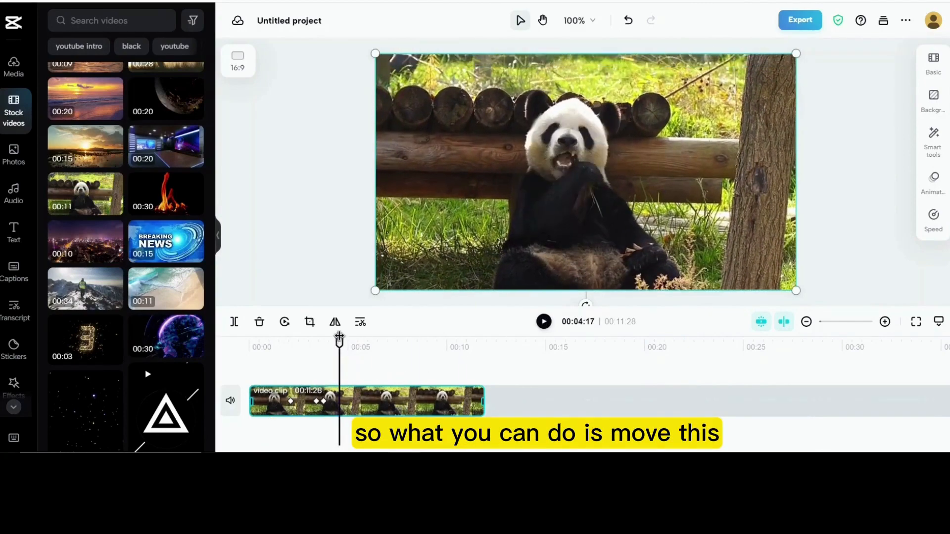
- Move the third keyframe to just before the 5-second mark and replay the clip from the start
drag(339, 341, 370, 348)
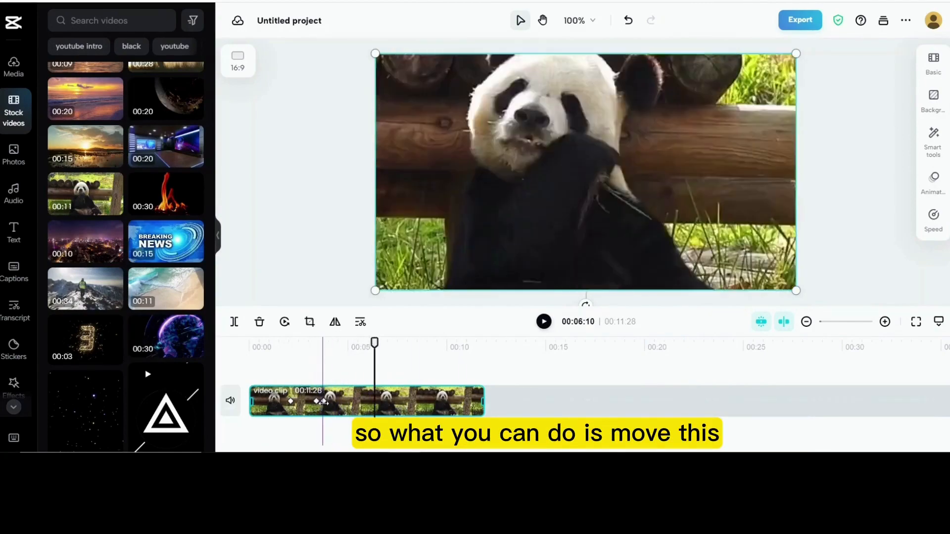
drag(325, 401, 347, 402)
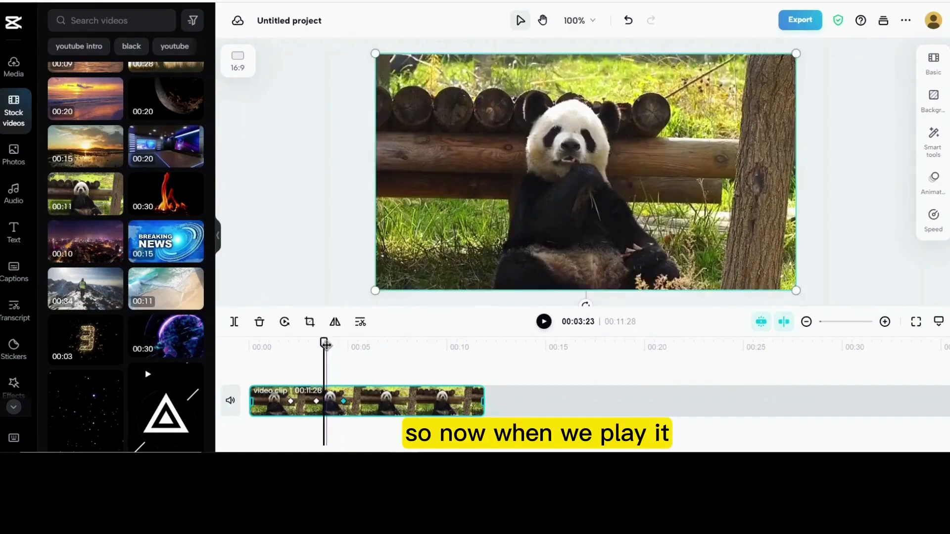
drag(324, 343, 249, 346)
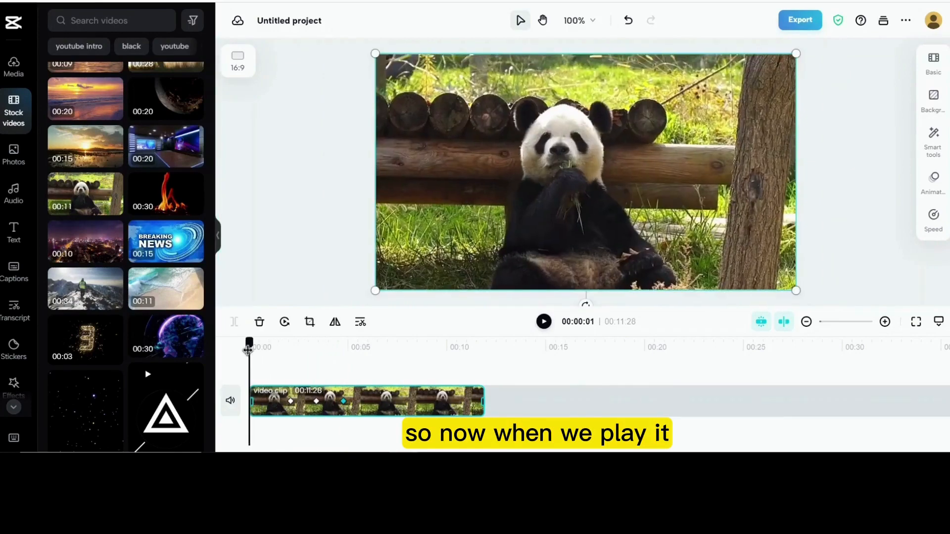
click(544, 322)
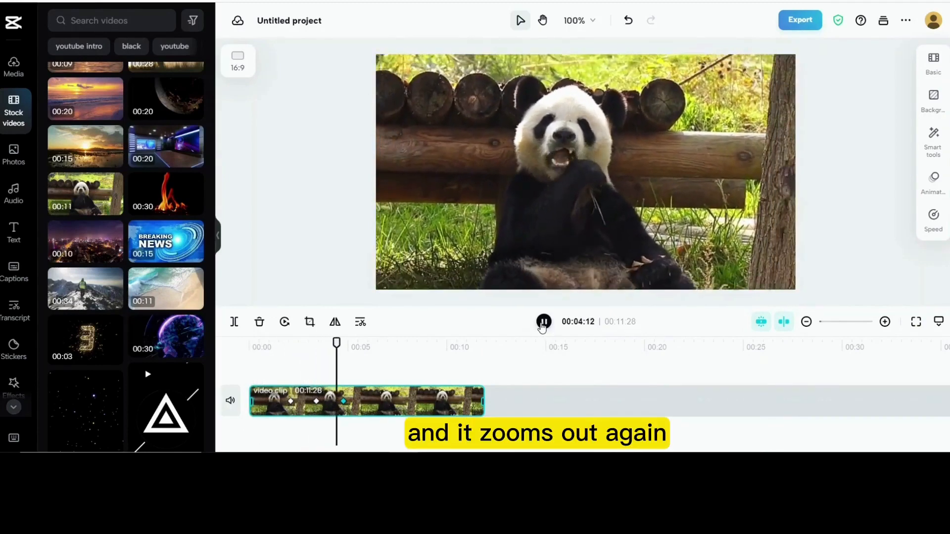
click(542, 324)
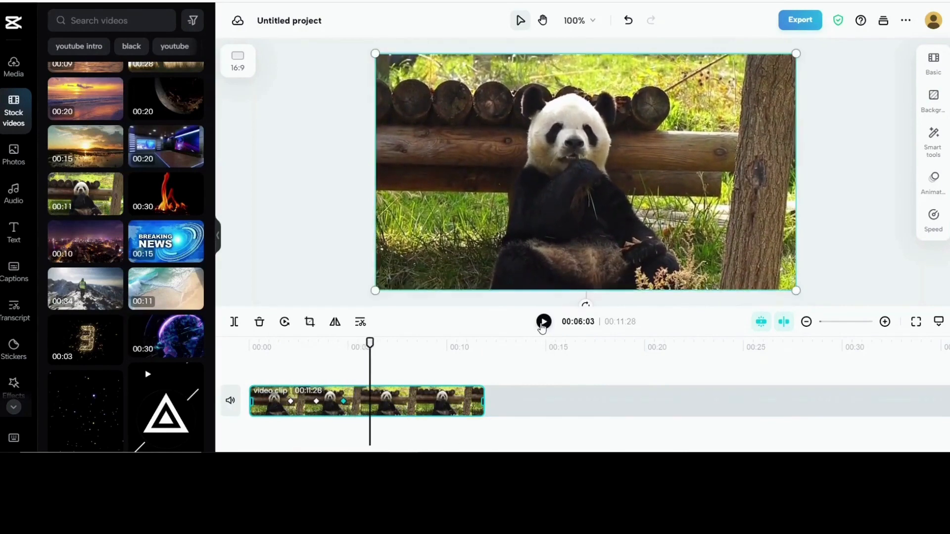
click(514, 330)
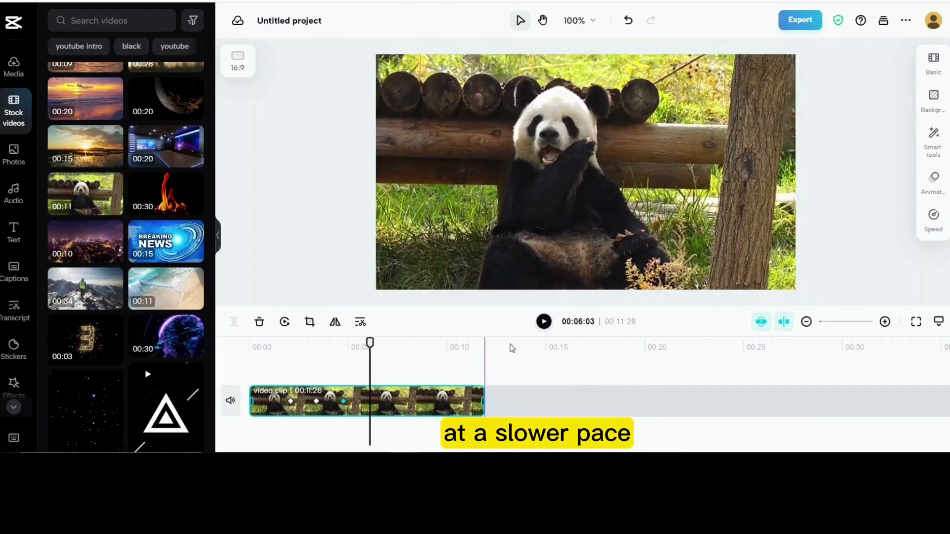
click(429, 400)
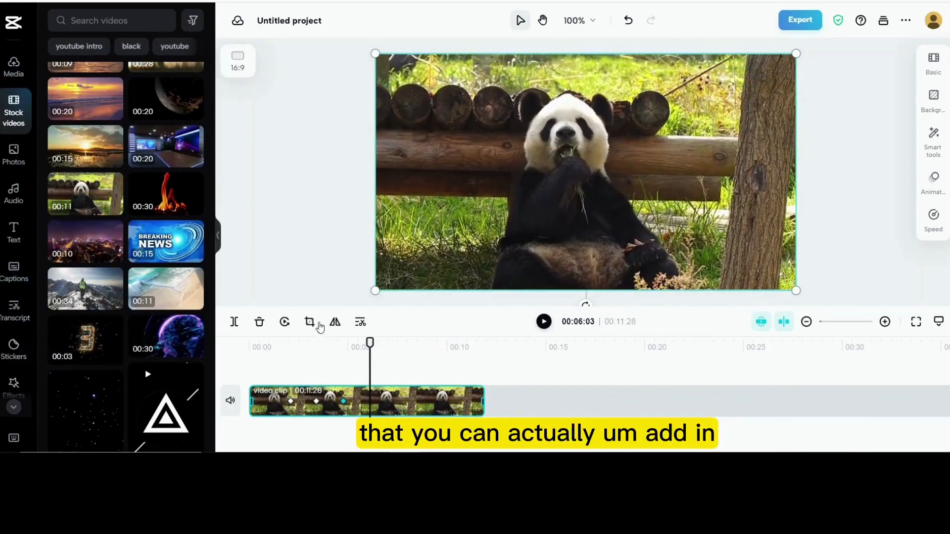
click(518, 392)
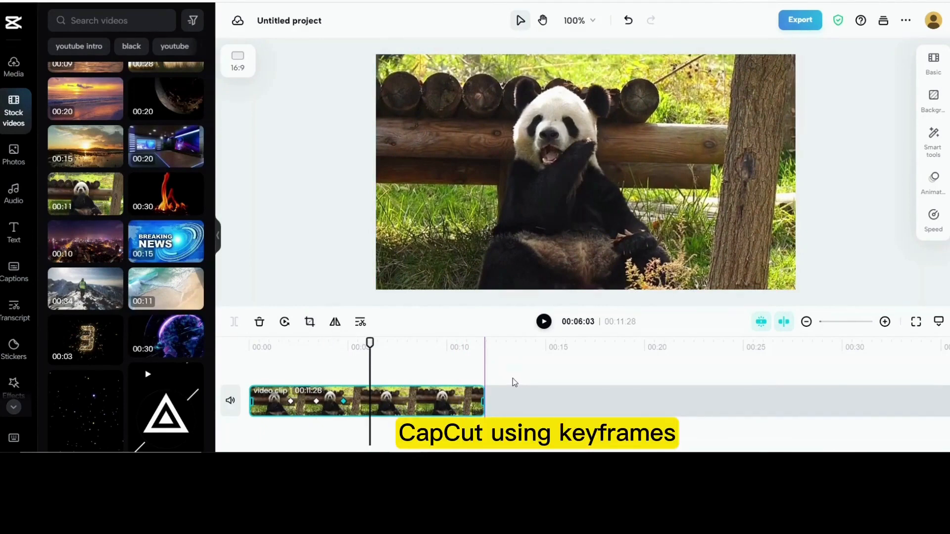
- Search the effects for "zoom lens" and add the Zoom Lens effect above the clip at 00:06:01
click(369, 342)
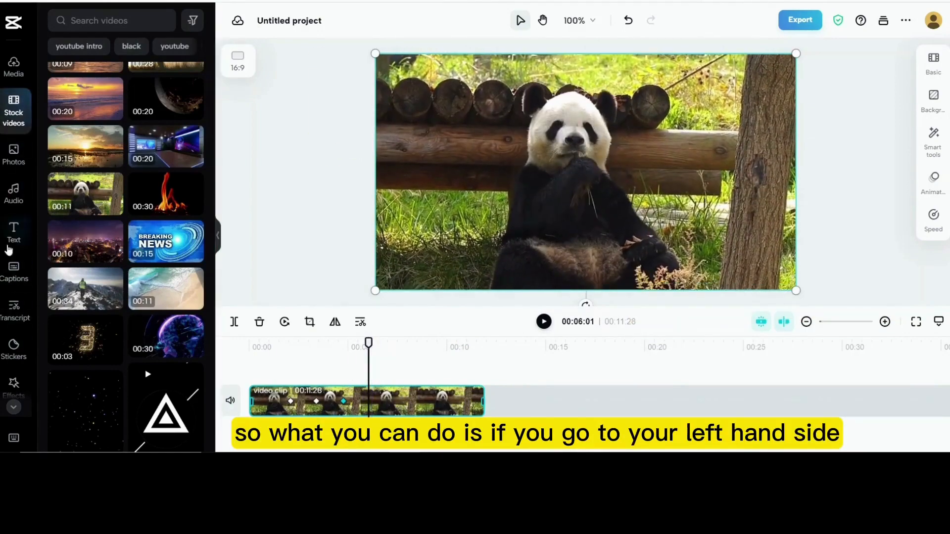
scroll(10, 276, down, 2)
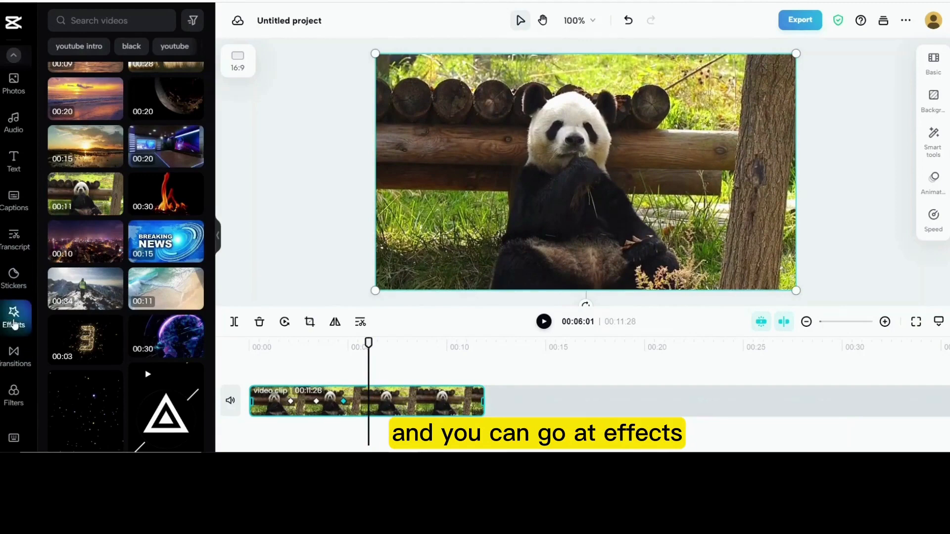
click(14, 324)
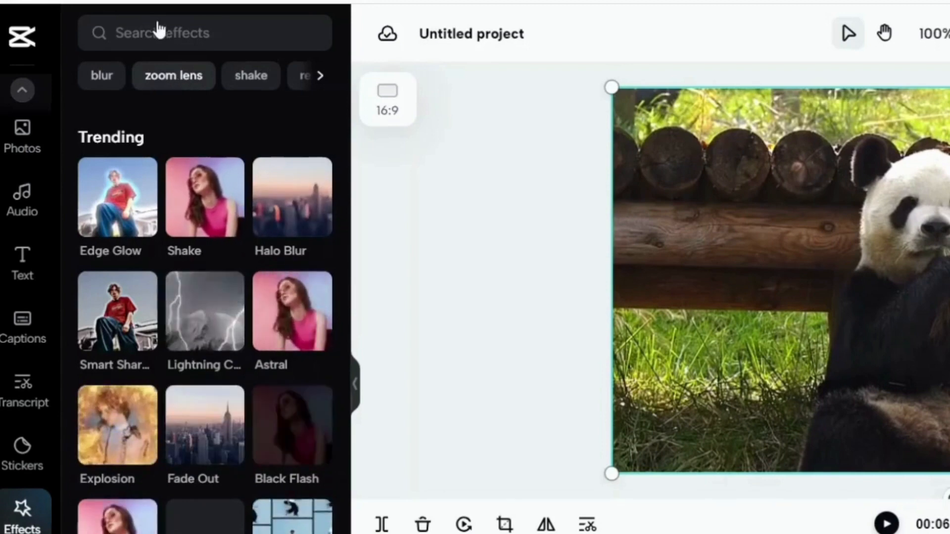
click(142, 35)
text(zoom lens)
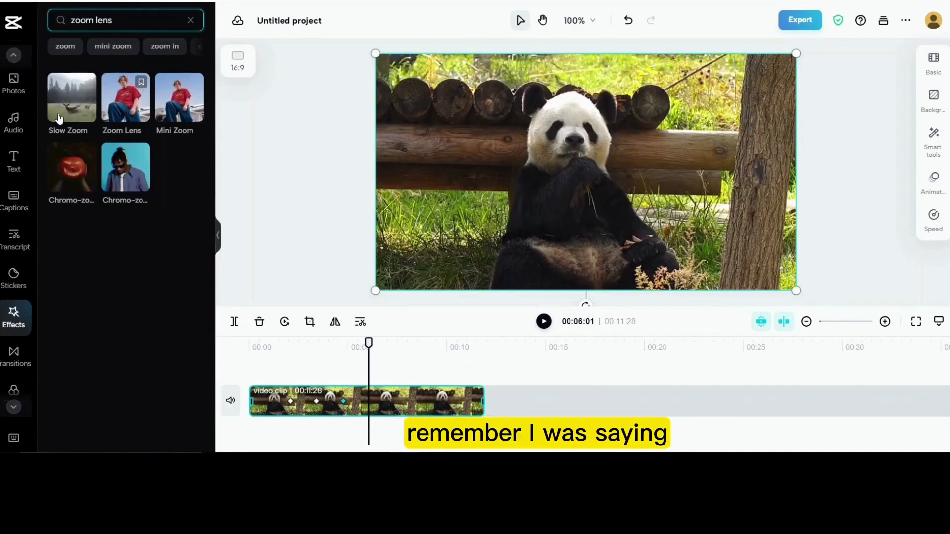
click(119, 108)
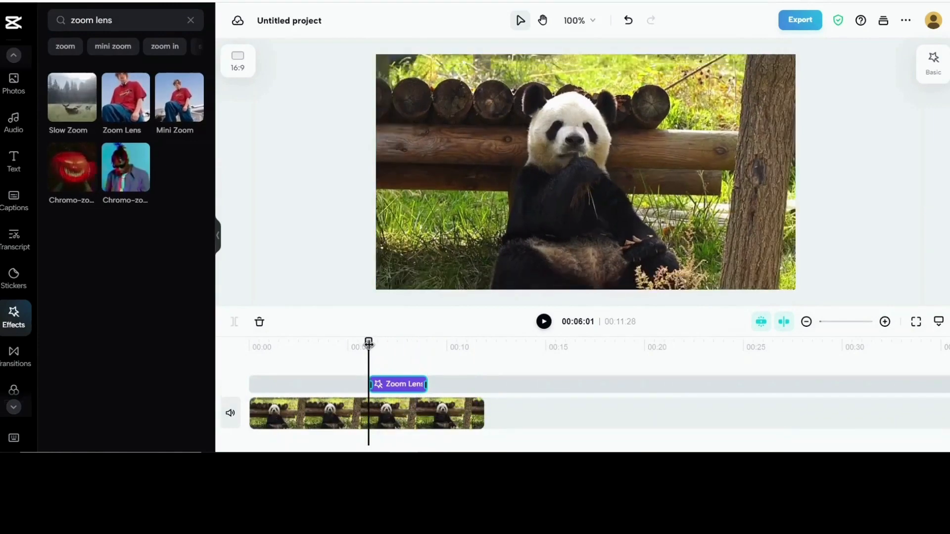
- Preview the Zoom Lens effect by playing the video from 00:05:19, just before the effect begins
drag(366, 344, 361, 343)
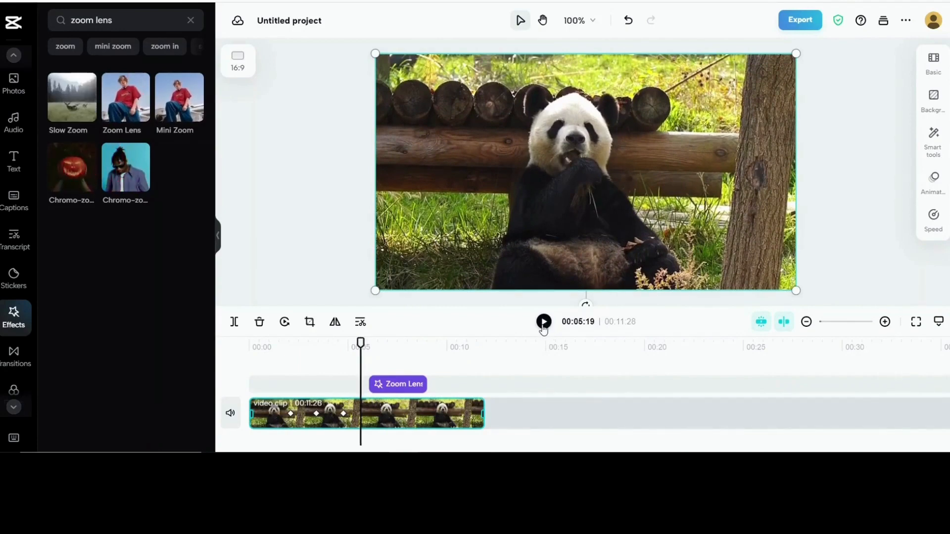
click(544, 322)
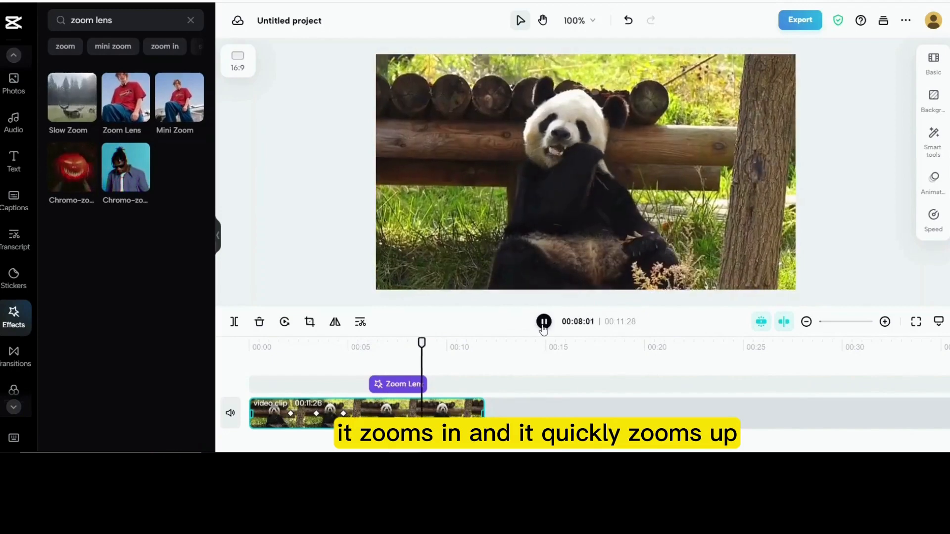
click(543, 322)
click(444, 343)
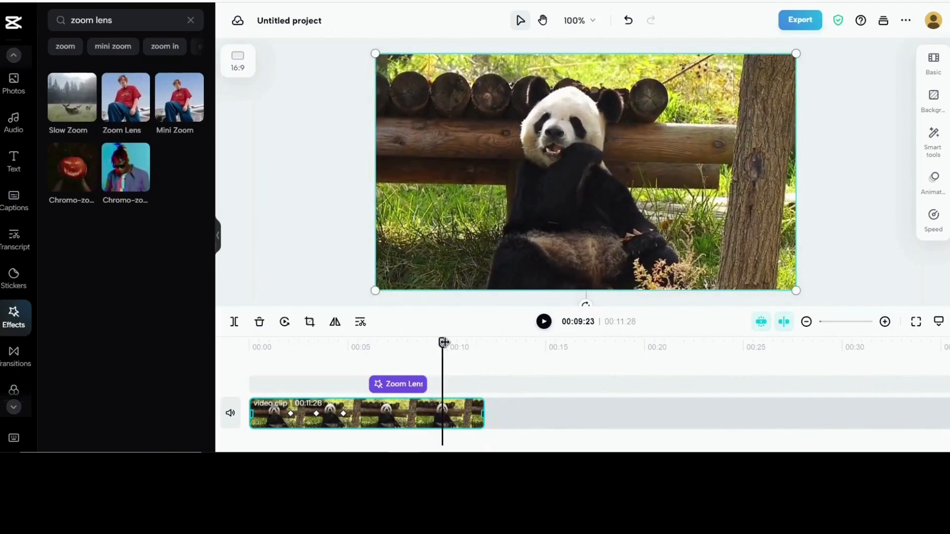
- Shorten the Zoom Lens effect to end just before the 8-second mark and replay it from 00:05:21
click(414, 388)
drag(424, 384, 405, 385)
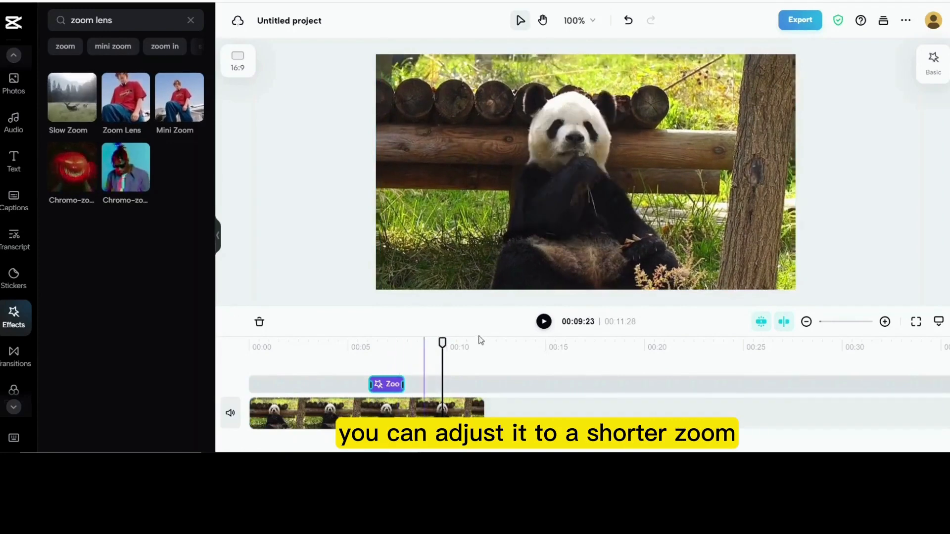
drag(443, 344, 359, 356)
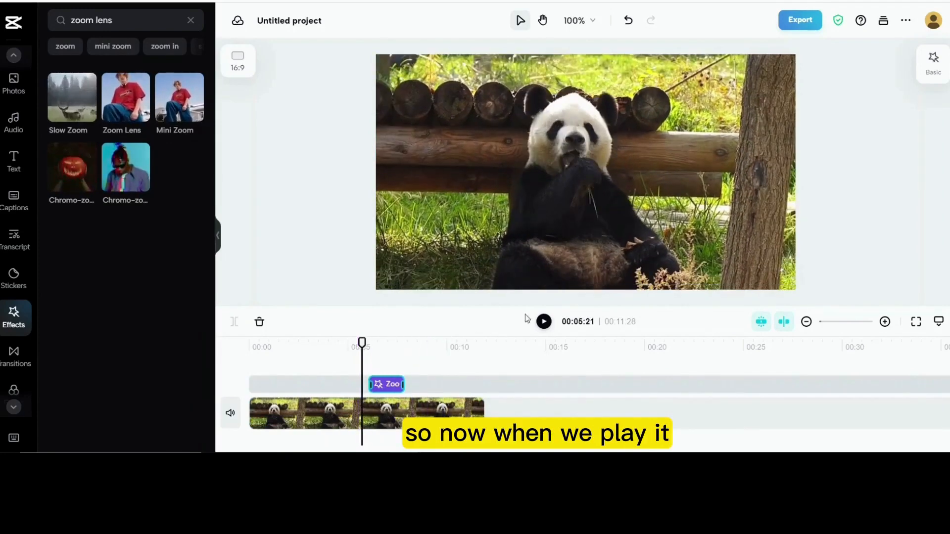
click(543, 321)
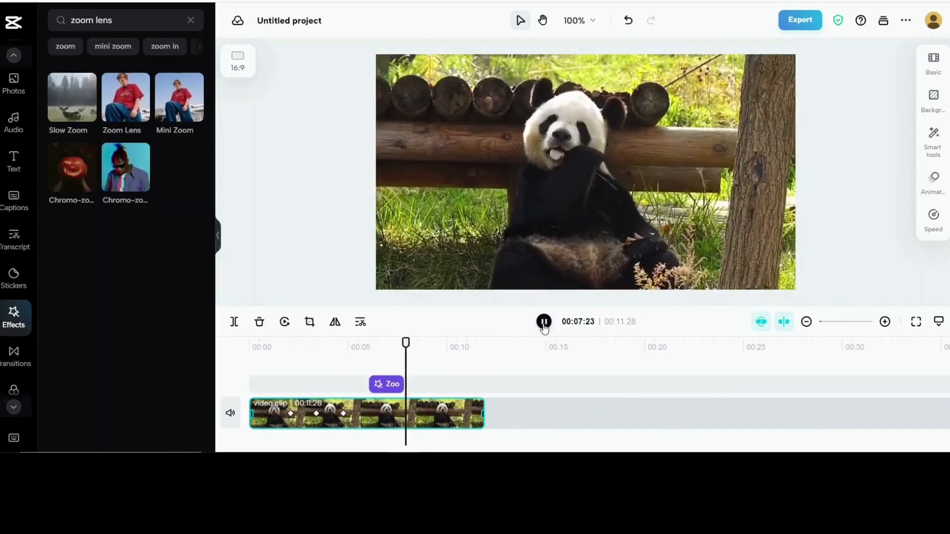
click(543, 322)
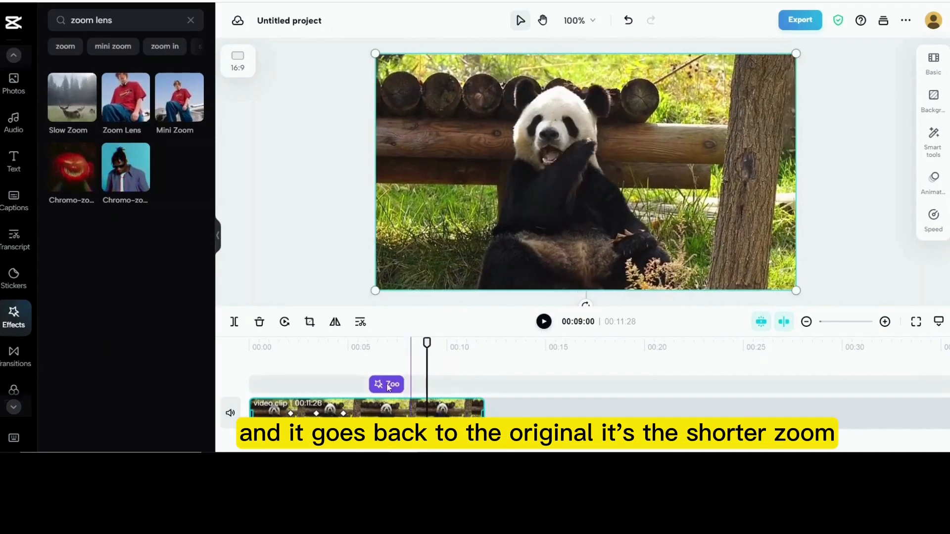
- Extend the end of the Zoom Lens effect to about 00:09:00 and replay the section from 00:05:16
click(391, 384)
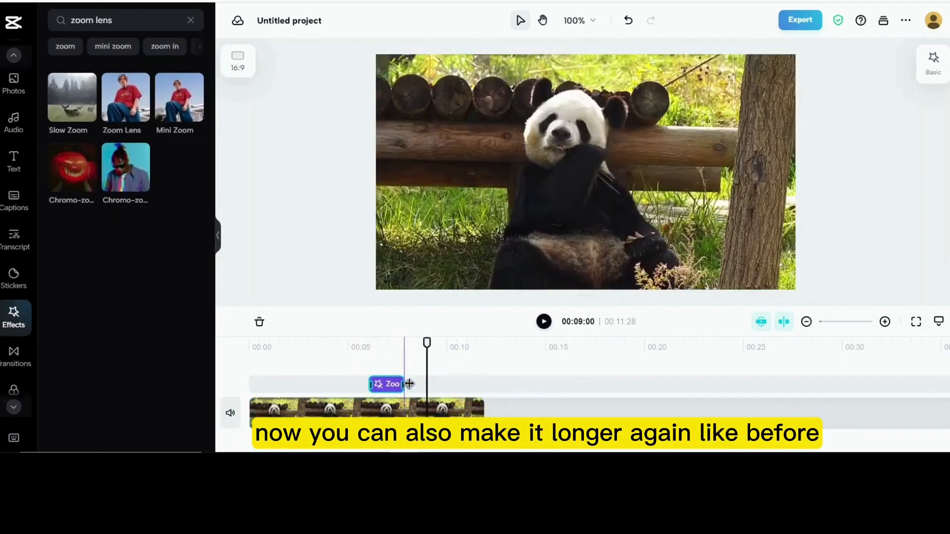
drag(410, 384, 425, 385)
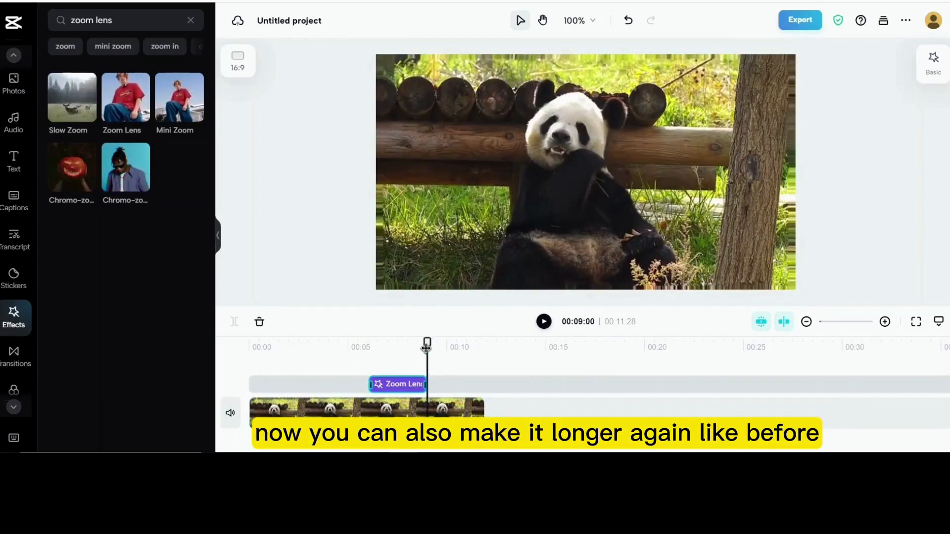
drag(428, 343, 354, 358)
click(419, 414)
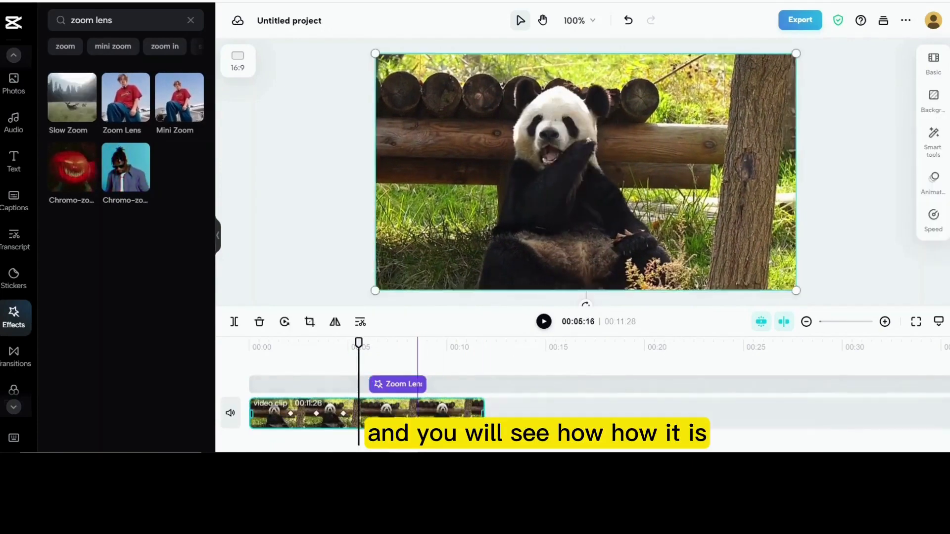
click(543, 324)
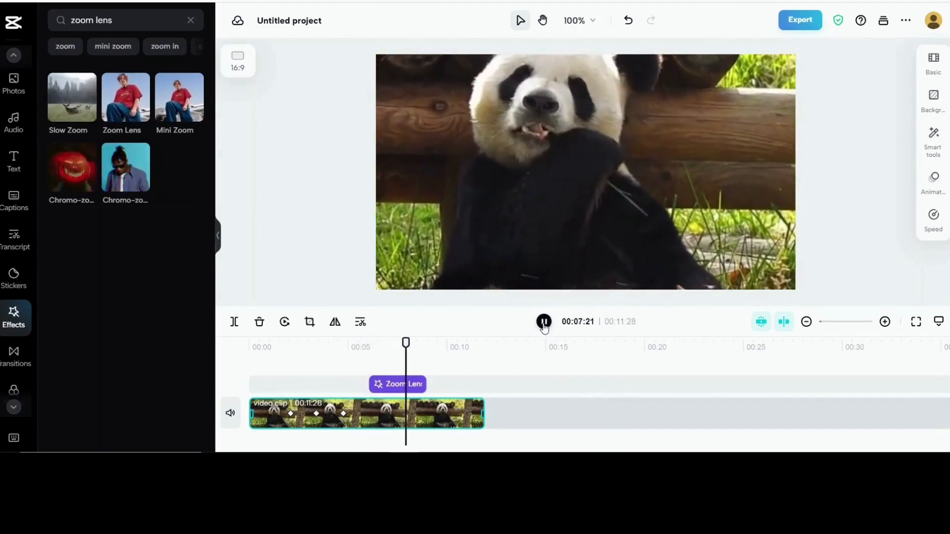
click(544, 322)
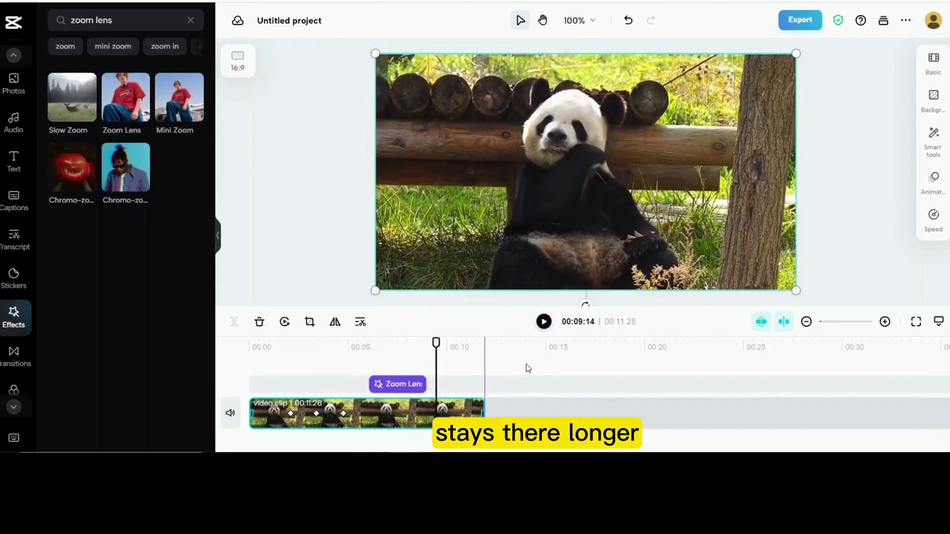